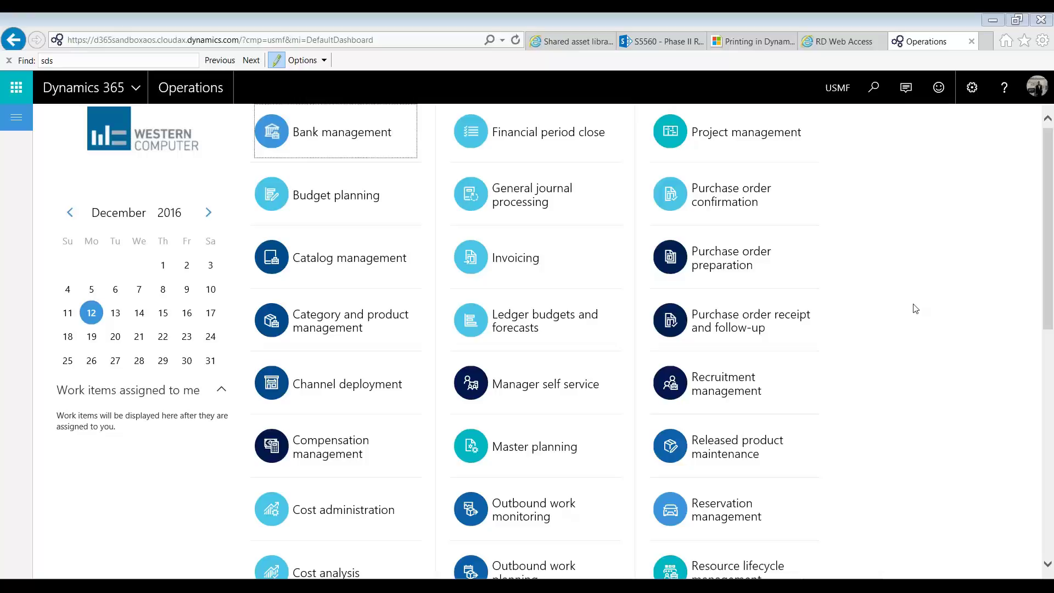
Step: Go through Modules > System administration to open the Data management workspace
{"action": "scroll", "coordinate": [920, 288], "scroll_direction": "down", "scroll_amount": 6}
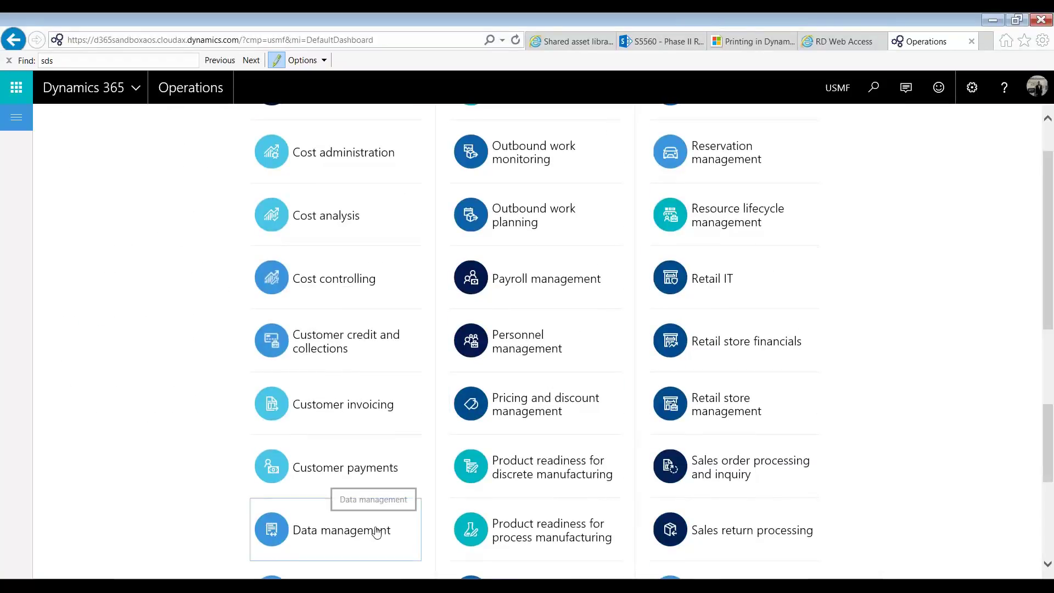
{"action": "left_click", "coordinate": [16, 117]}
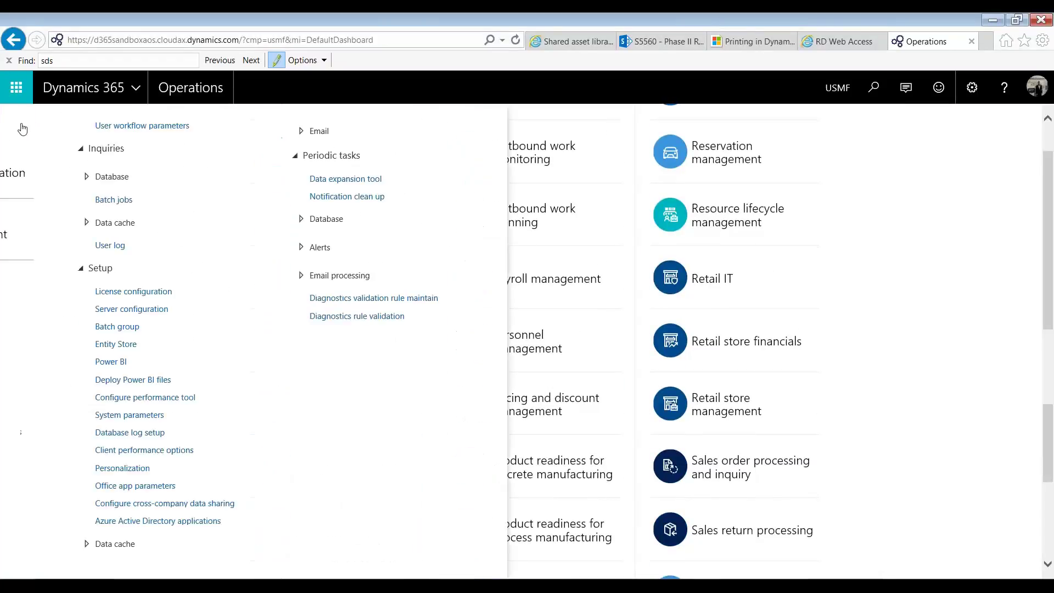
{"action": "scroll", "coordinate": [82, 384], "scroll_direction": "down", "scroll_amount": 4}
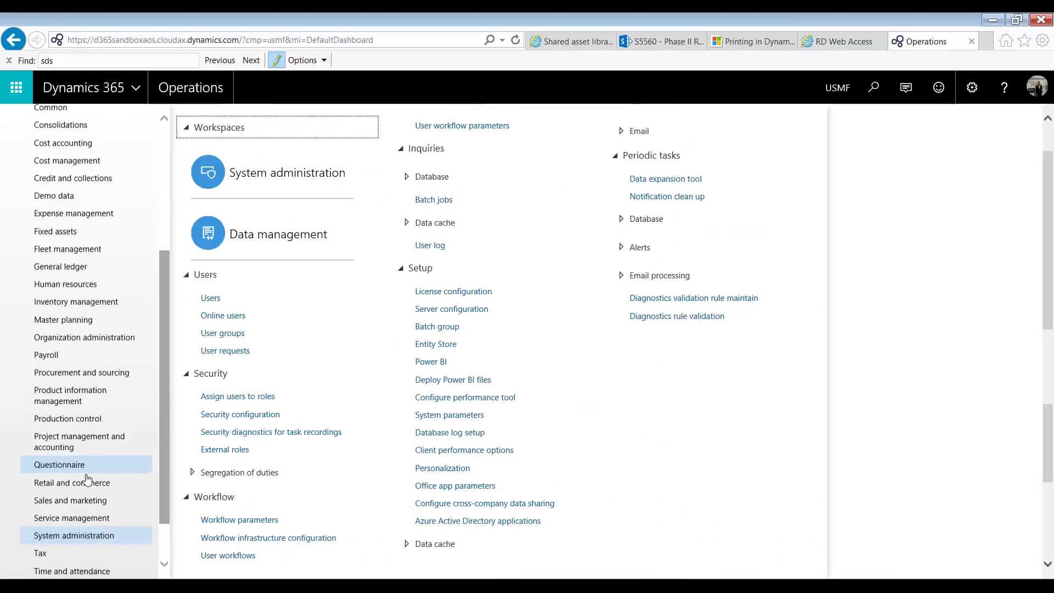
{"action": "left_click", "coordinate": [278, 234]}
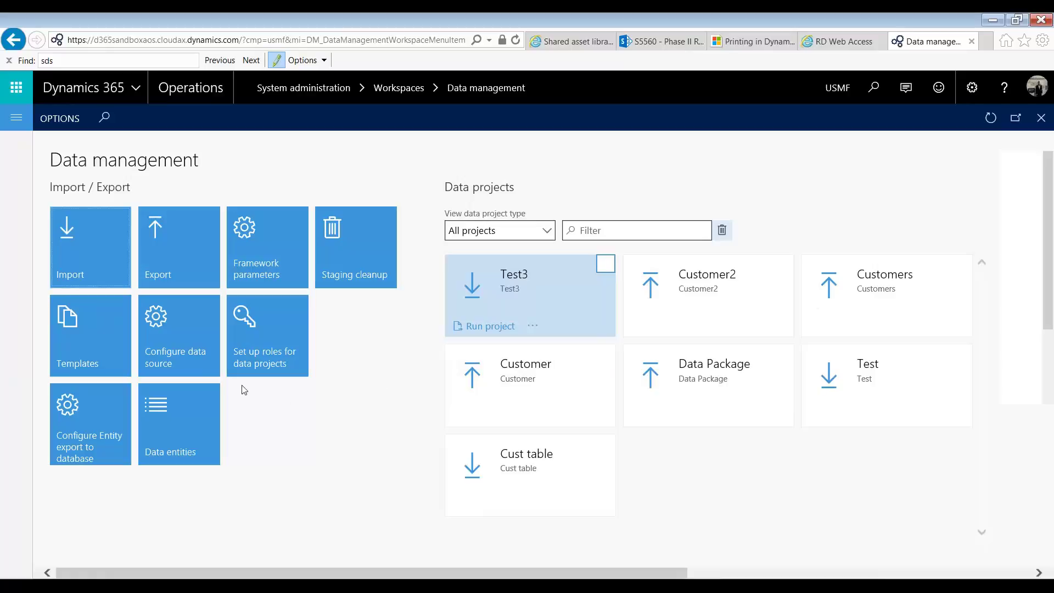
Step: Open Configure data source to list the existing formats, such as AX, CSV, EXCEL and Package
{"action": "left_click", "coordinate": [185, 373]}
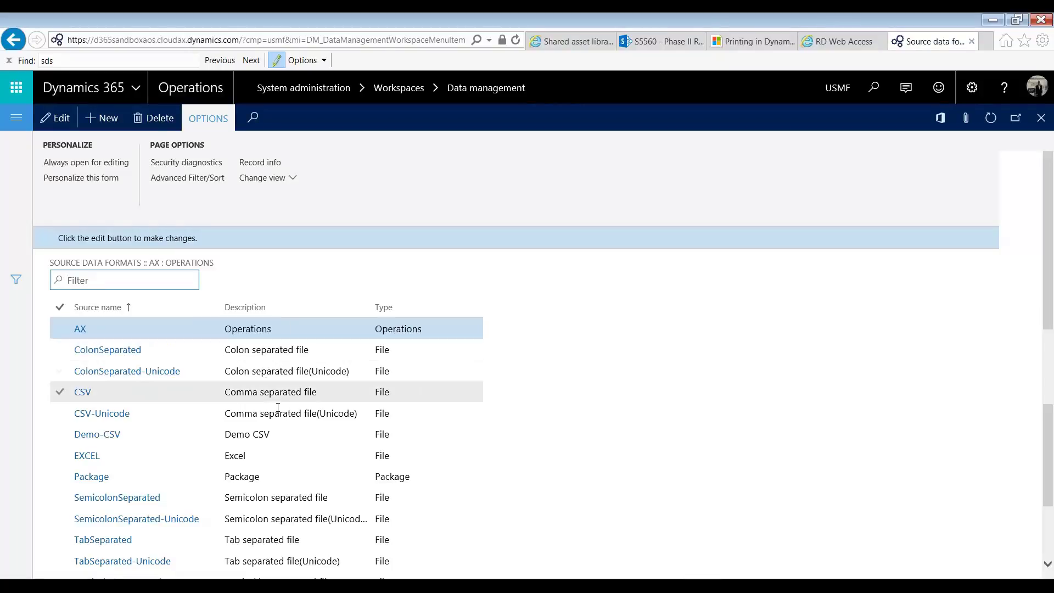
{"action": "scroll", "coordinate": [278, 411], "scroll_direction": "down", "scroll_amount": 2}
{"action": "scroll", "coordinate": [290, 528], "scroll_direction": "up", "scroll_amount": 2}
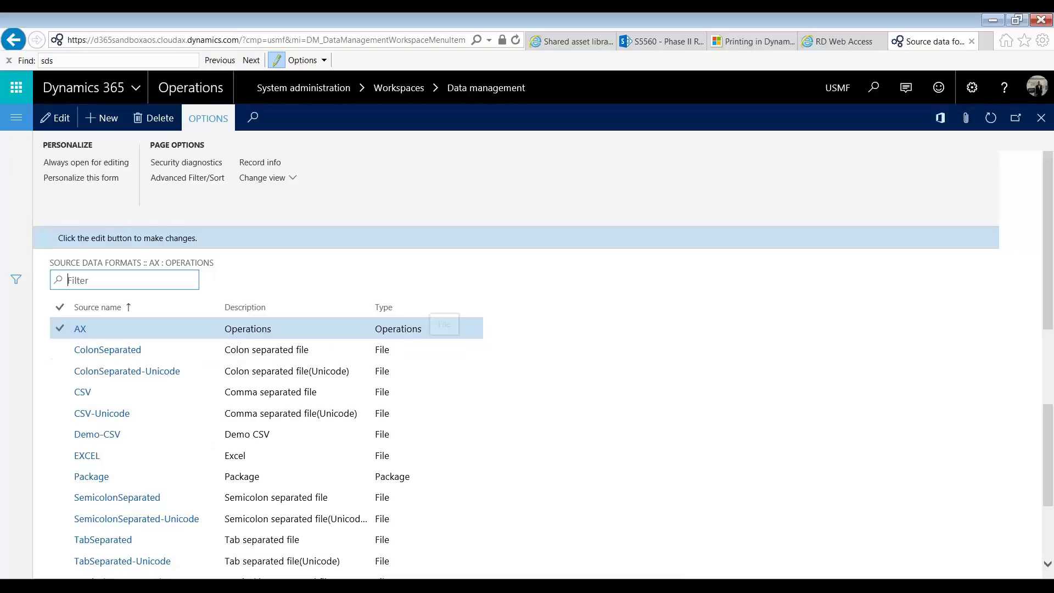
Step: Start a new source data format with Source name 'Demo' and Description 'Demo'
{"action": "left_click", "coordinate": [102, 118]}
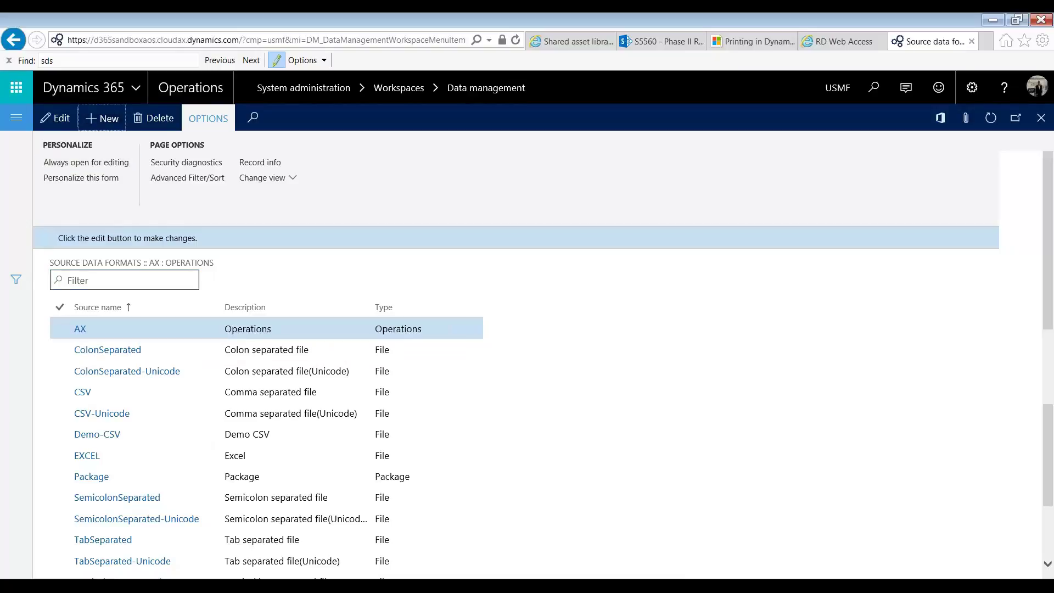
{"action": "type", "text": "Demo"}
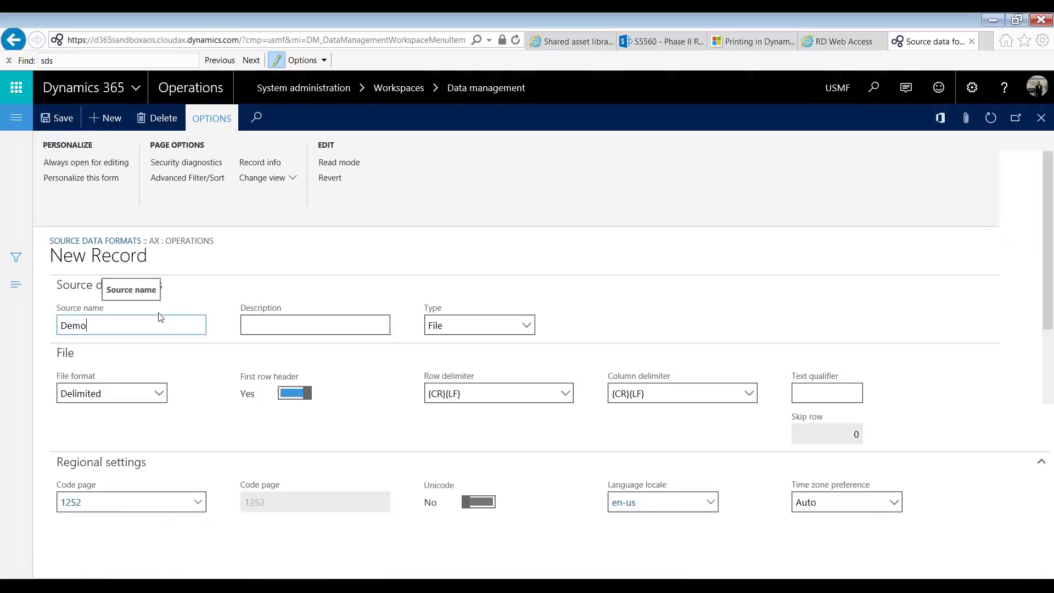
{"action": "key", "text": "Tab"}
{"action": "type", "text": "Demo"}
{"action": "key", "text": "Tab"}
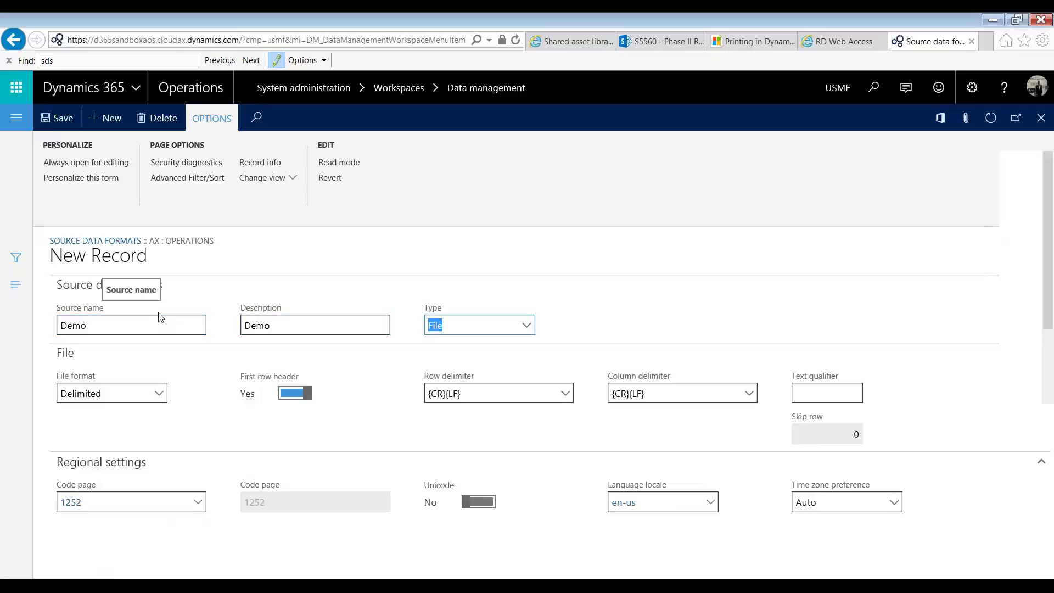
{"action": "left_click", "coordinate": [527, 327]}
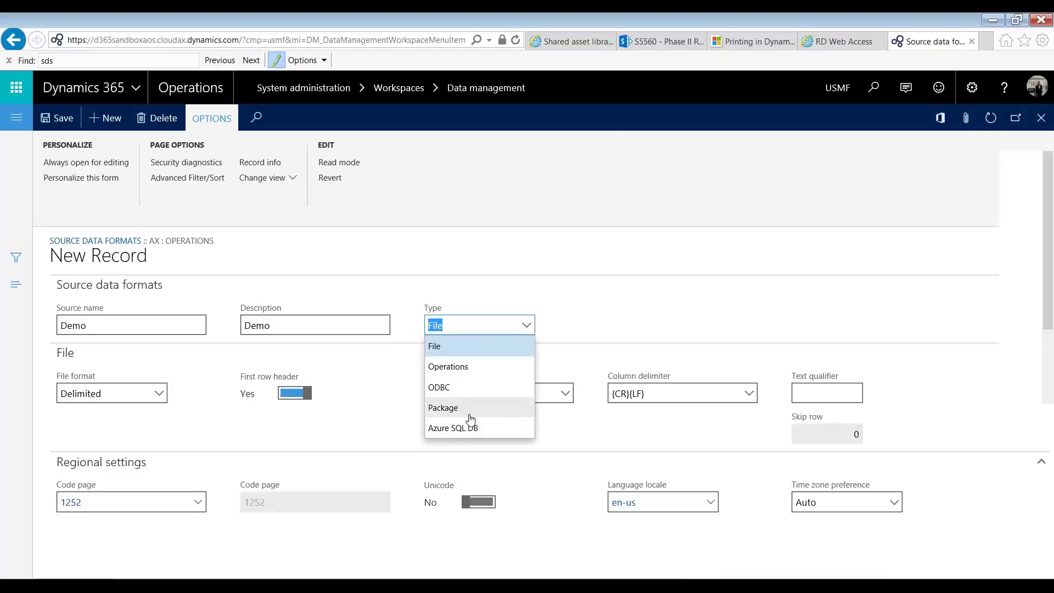
Step: Keep the source type as File and the file format as Delimited
{"action": "left_click", "coordinate": [495, 353]}
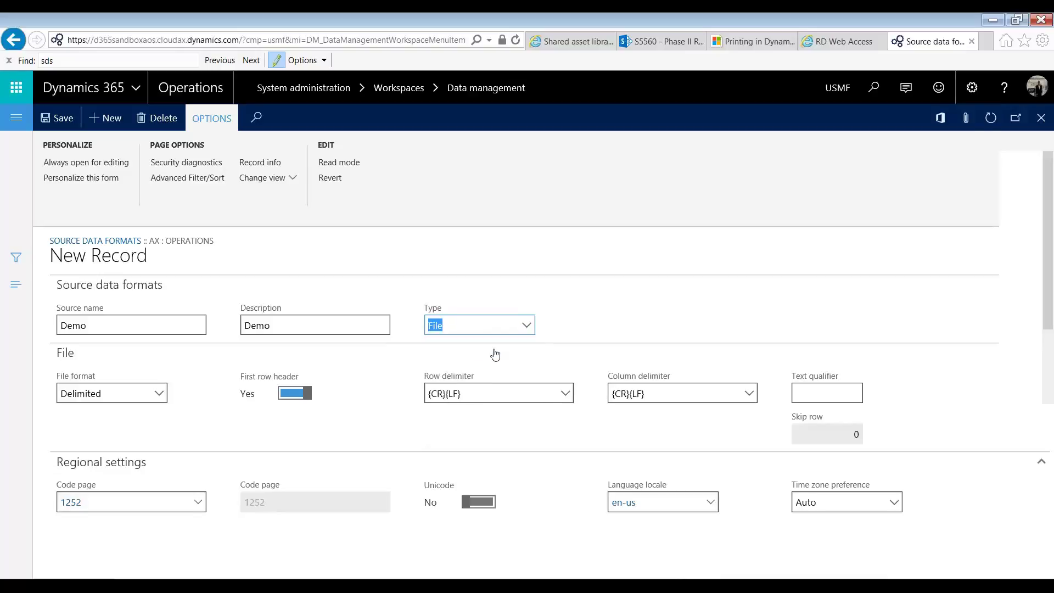
{"action": "left_click", "coordinate": [158, 393]}
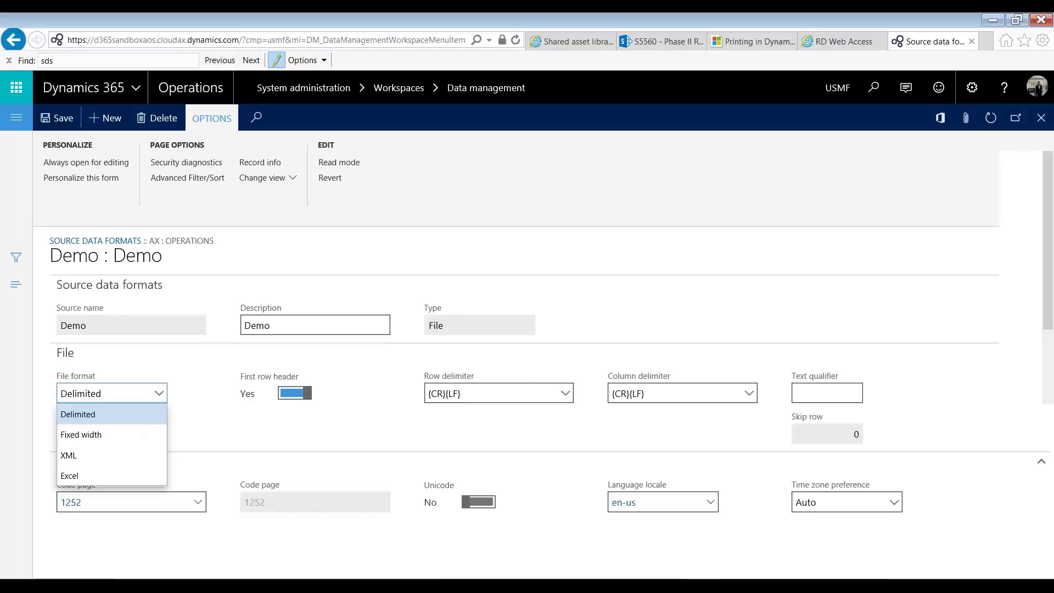
{"action": "left_click", "coordinate": [141, 422]}
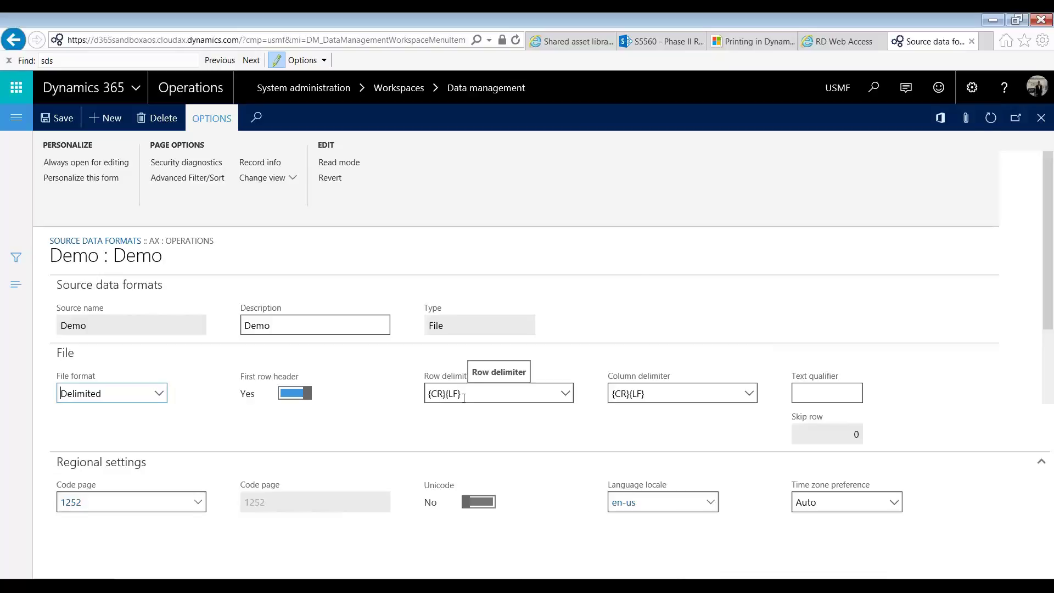
Step: Type a Notepad sample with lines 'Line 1' and 'Line 2', highlighting each line break
{"action": "key", "text": "ctrl+alt+n"}
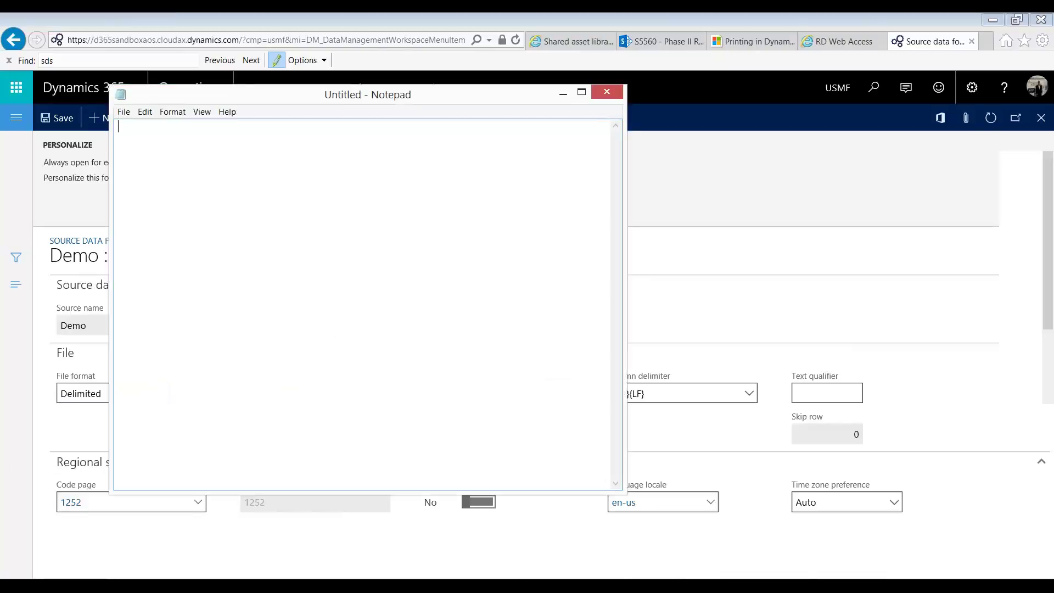
{"action": "type", "text": "Line"}
{"action": "type", "text": " 1 "}
{"action": "type", "text": "Line 2"}
{"action": "left_click", "coordinate": [151, 126]}
{"action": "key", "text": "shift+Down"}
{"action": "key", "text": "shift+Up"}
{"action": "key", "text": "Home"}
{"action": "key", "text": "shift+Down"}
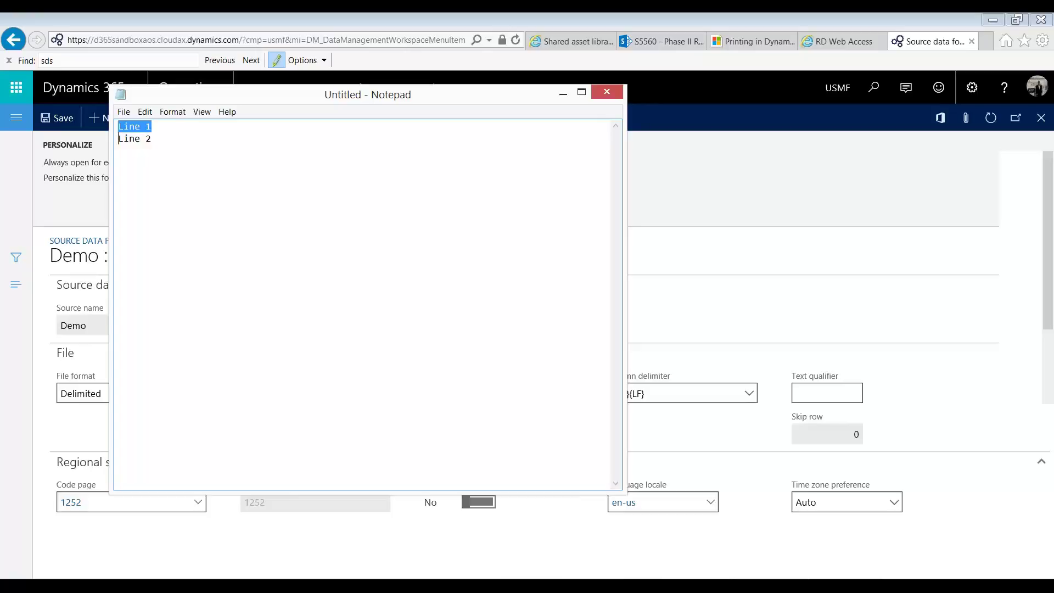
{"action": "key", "text": "Right"}
{"action": "left_click_drag", "start_coordinate": [456, 95], "coordinate": [372, 96]}
Step: Show the Column delimiter options on the Demo form, then return to the Notepad sample
{"action": "left_click", "coordinate": [773, 410]}
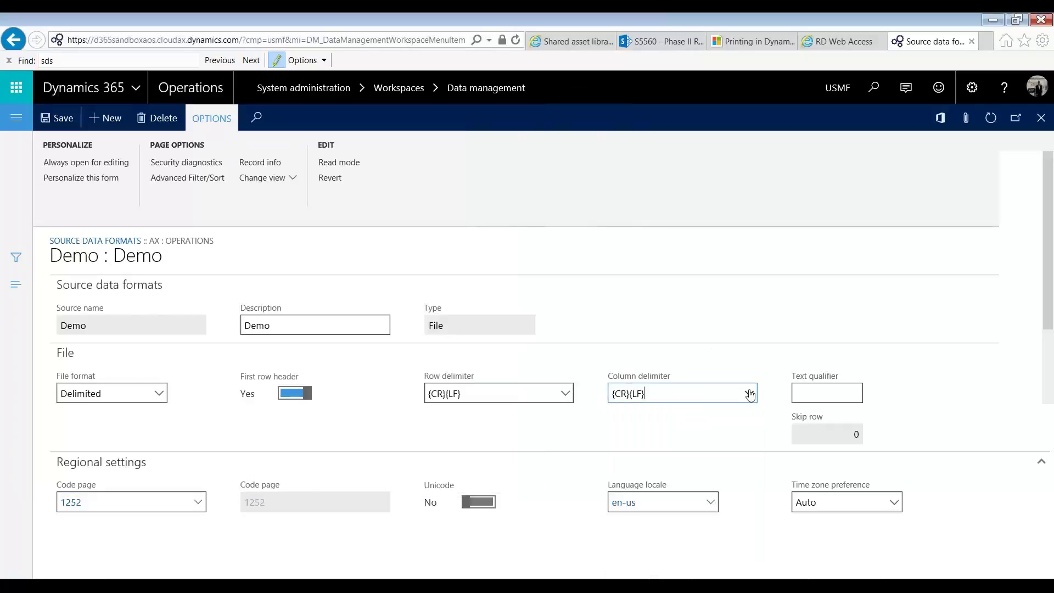
{"action": "left_click", "coordinate": [749, 393]}
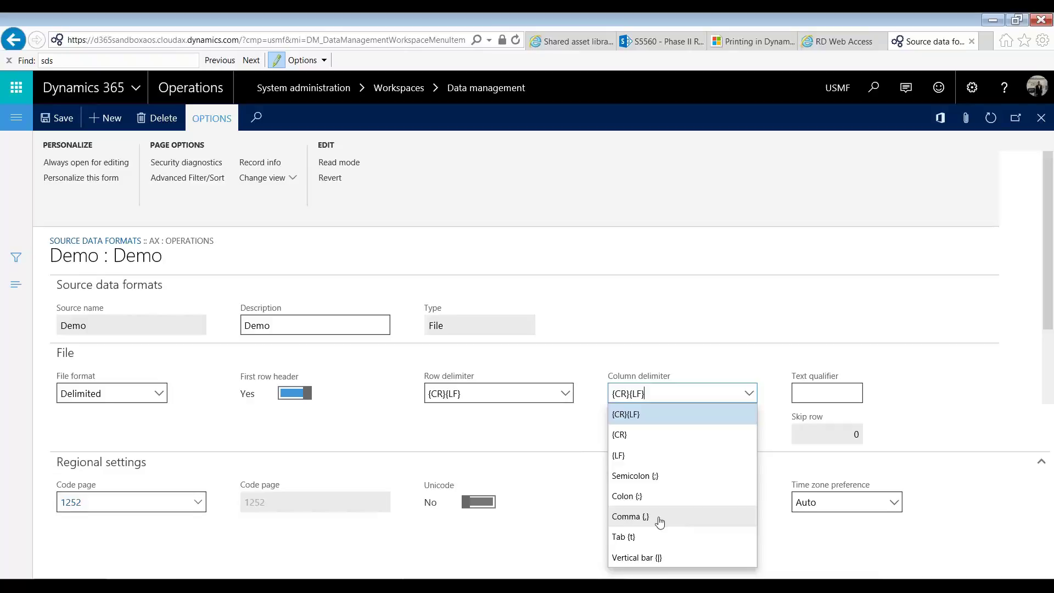
{"action": "key", "text": "alt+Tab"}
Step: Replace the first sample line with 'Field1, Field2'
{"action": "key", "text": "shift+Home"}
{"action": "type", "text": "Field1"}
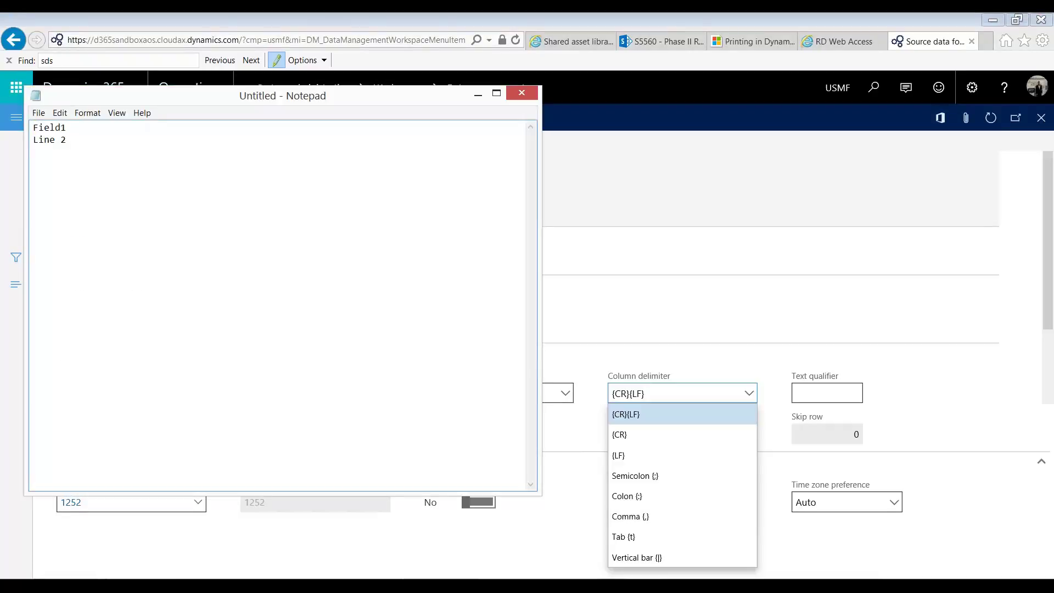
{"action": "type", "text": ", Field2"}
{"action": "key", "text": "Up"}
{"action": "key", "text": "shift+Left"}
{"action": "key", "text": "Right"}
Step: Replace the second sample line with 'Value1, Value2'
{"action": "key", "text": "Down"}
{"action": "key", "text": "shift+Left"}
{"action": "key", "text": "shift+Left"}
{"action": "key", "text": "shift+Left"}
{"action": "key", "text": "shift+Left"}
{"action": "key", "text": "shift+Left"}
{"action": "key", "text": "shift+Left"}
{"action": "type", "text": "Value1, Value2"}
{"action": "key", "text": "ctrl+a"}
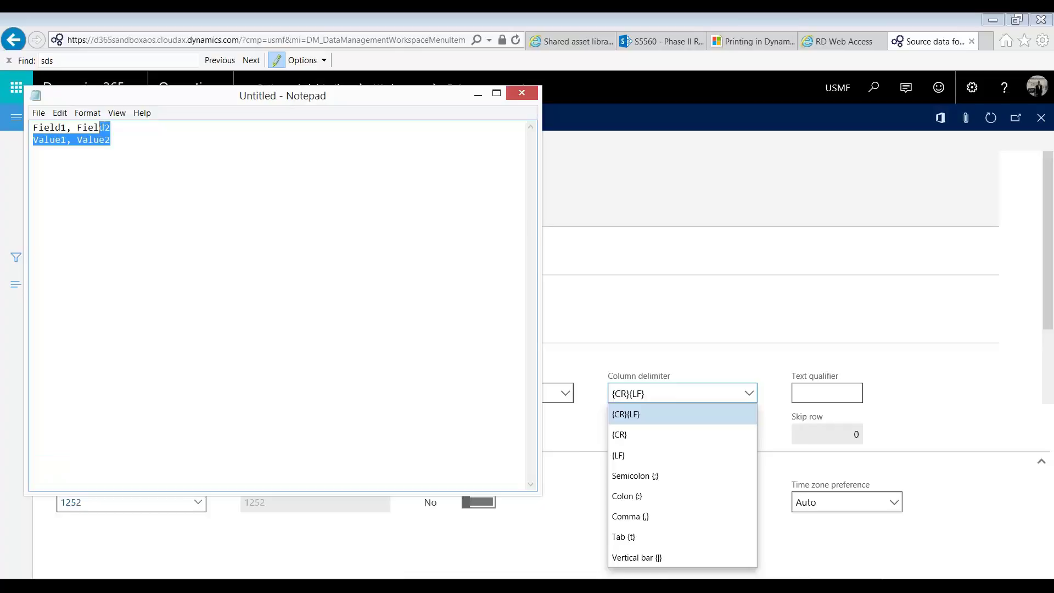
{"action": "left_click", "coordinate": [93, 139]}
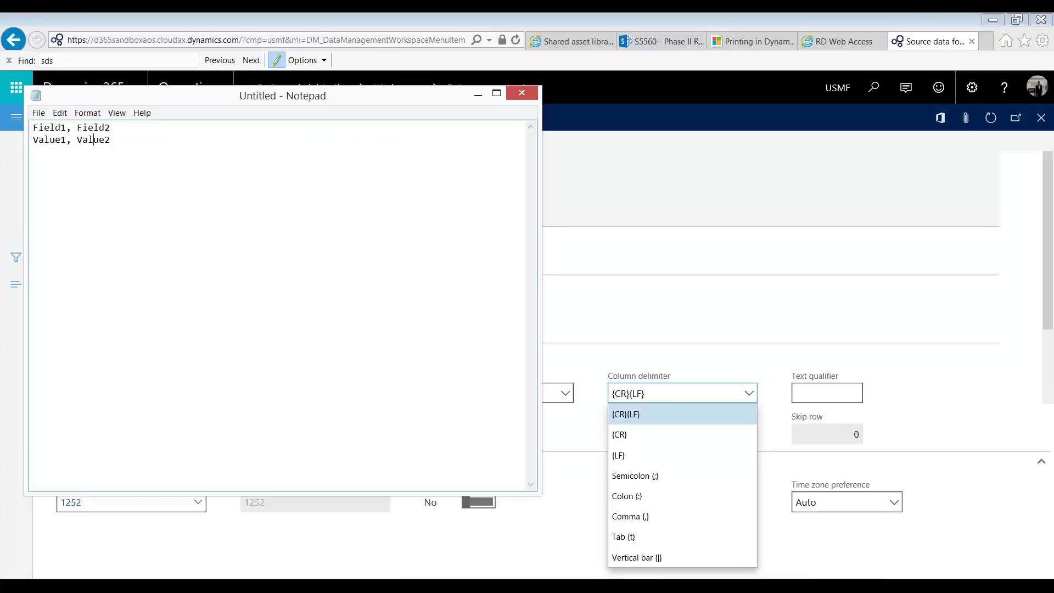
Step: Set the Demo format's Text qualifier to a double quote (")
{"action": "left_click", "coordinate": [478, 95]}
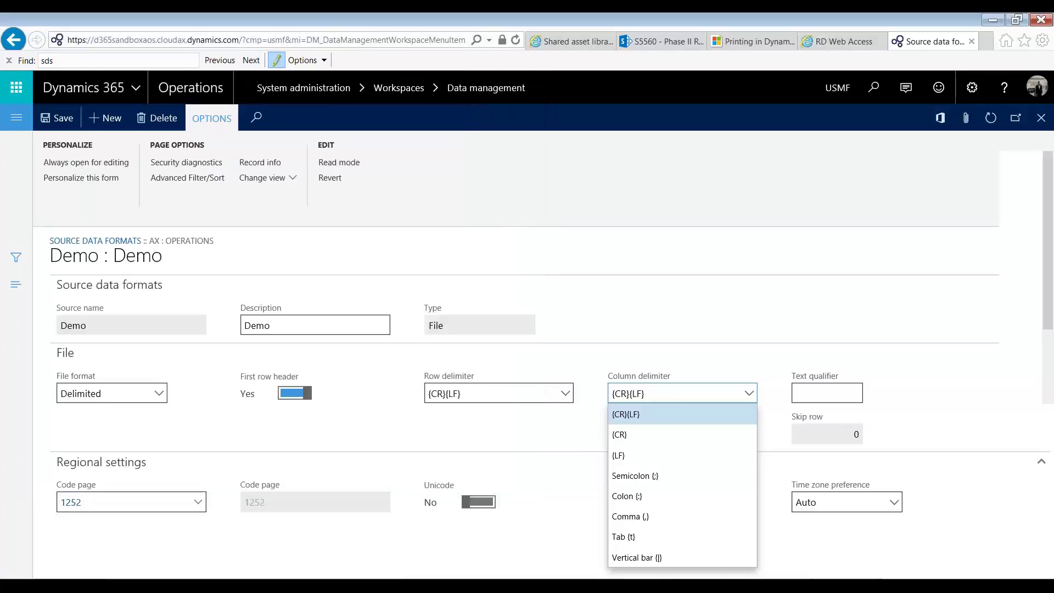
{"action": "left_click", "coordinate": [830, 396]}
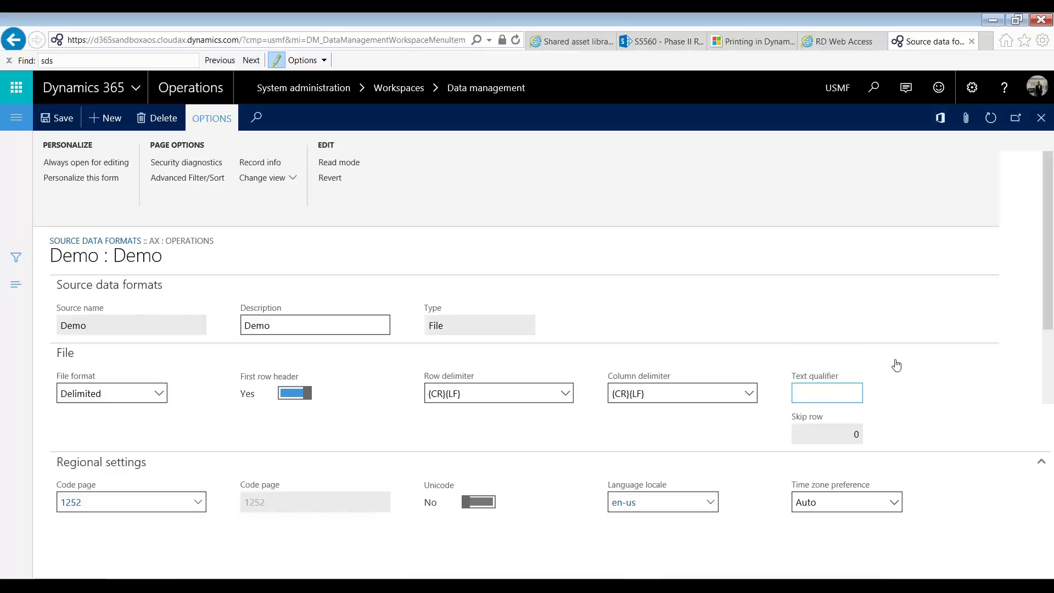
{"action": "type", "text": "\""}
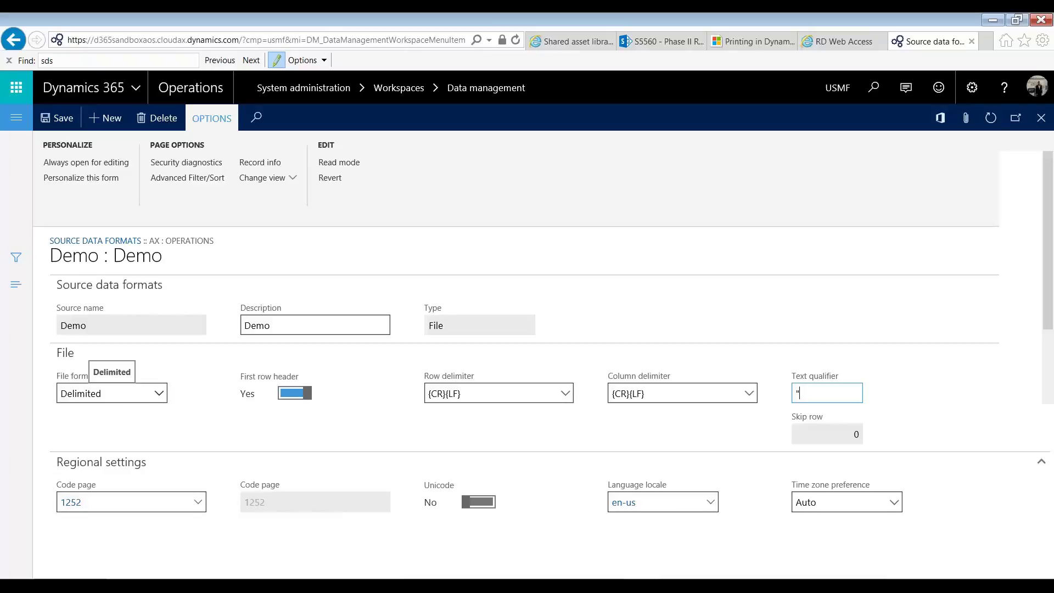
{"action": "left_click", "coordinate": [161, 393]}
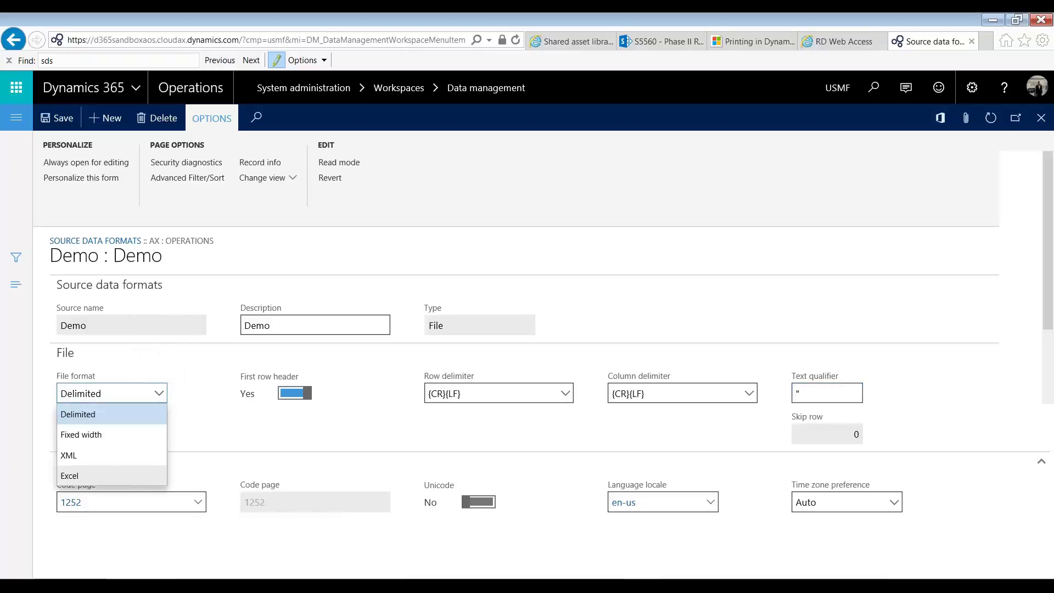
{"action": "left_click", "coordinate": [82, 476]}
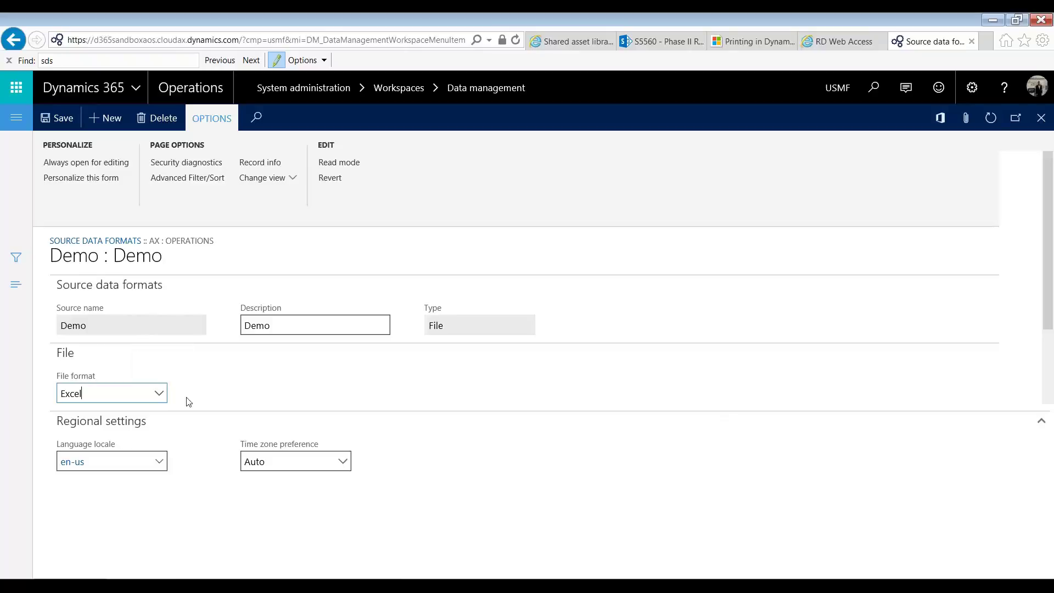
{"action": "left_click", "coordinate": [162, 398]}
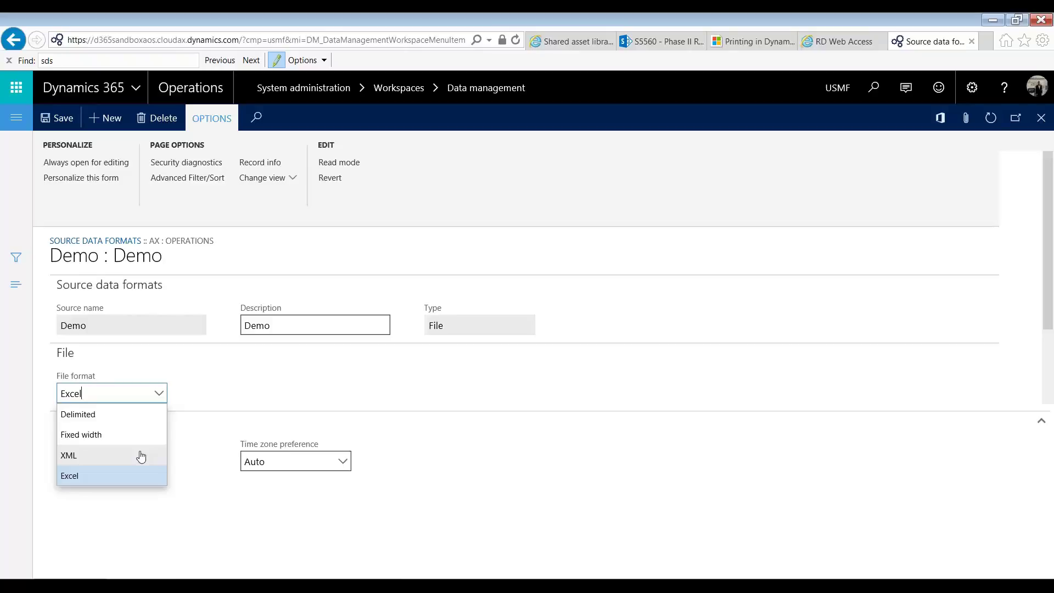
{"action": "left_click", "coordinate": [129, 415]}
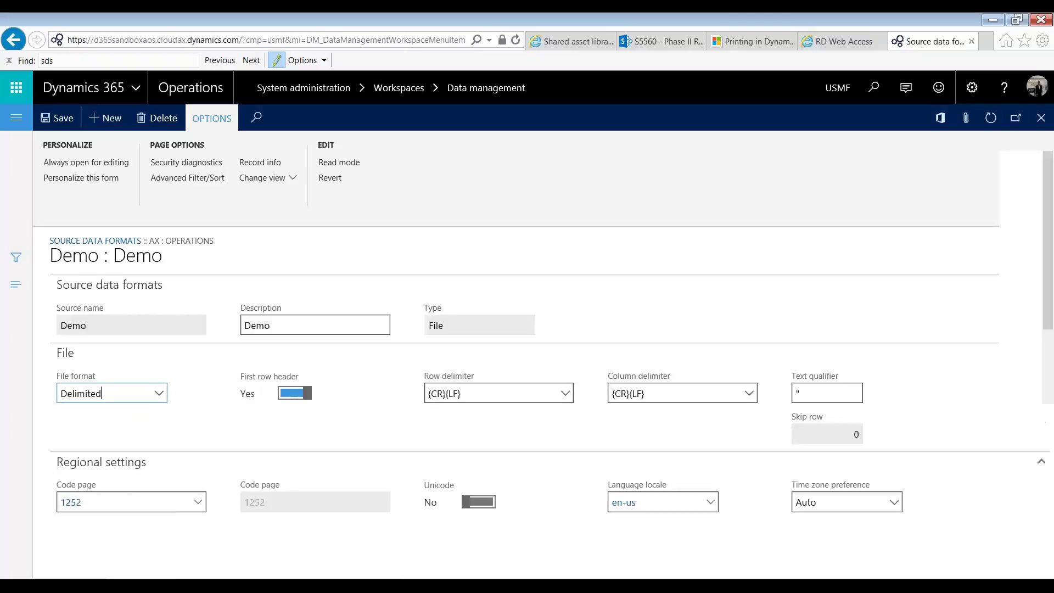